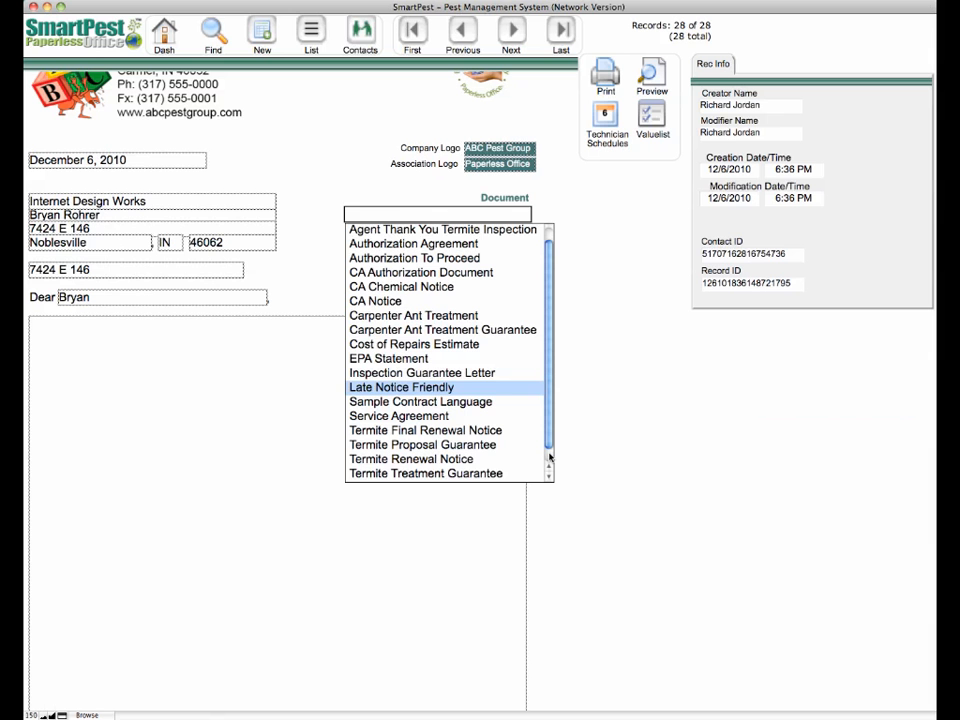
# - Scroll down the customer letter record to bring its Document field into view
pyautogui.scroll(-1, 534, 455)
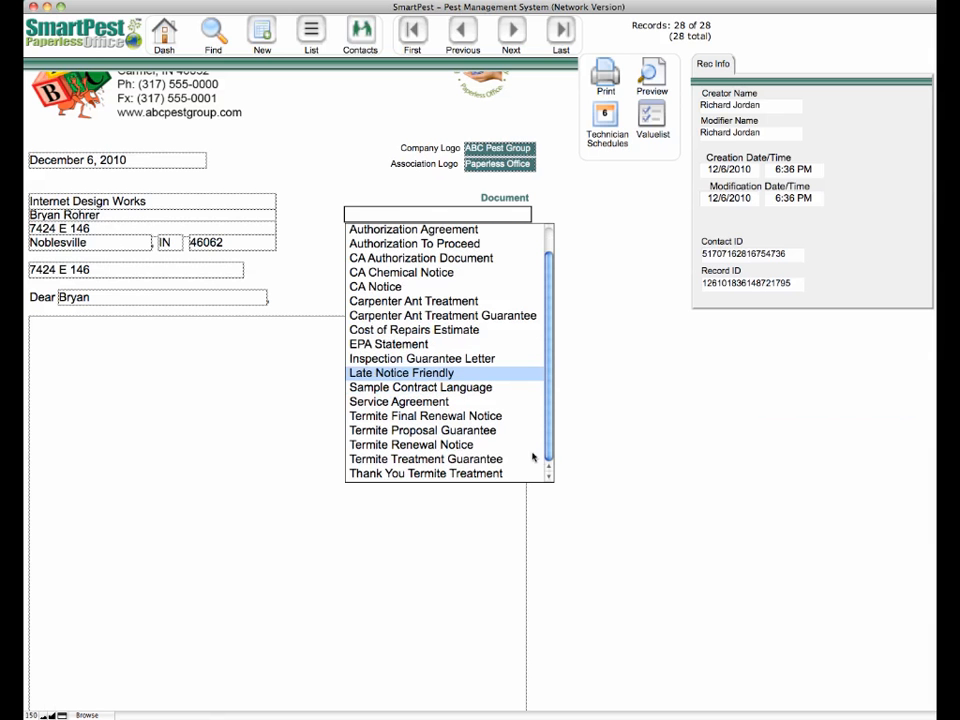
# - Load the Thank You Termite Treatment letter and fill proposal details with Termite Proposal Guarantee text
pyautogui.click(457, 475)
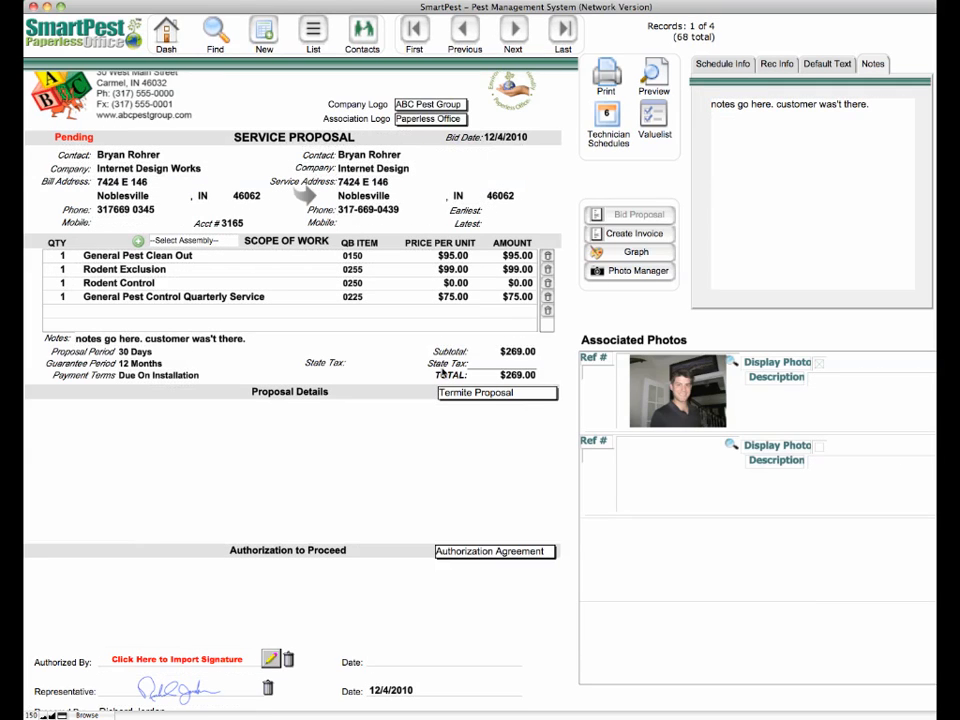
pyautogui.click(474, 395)
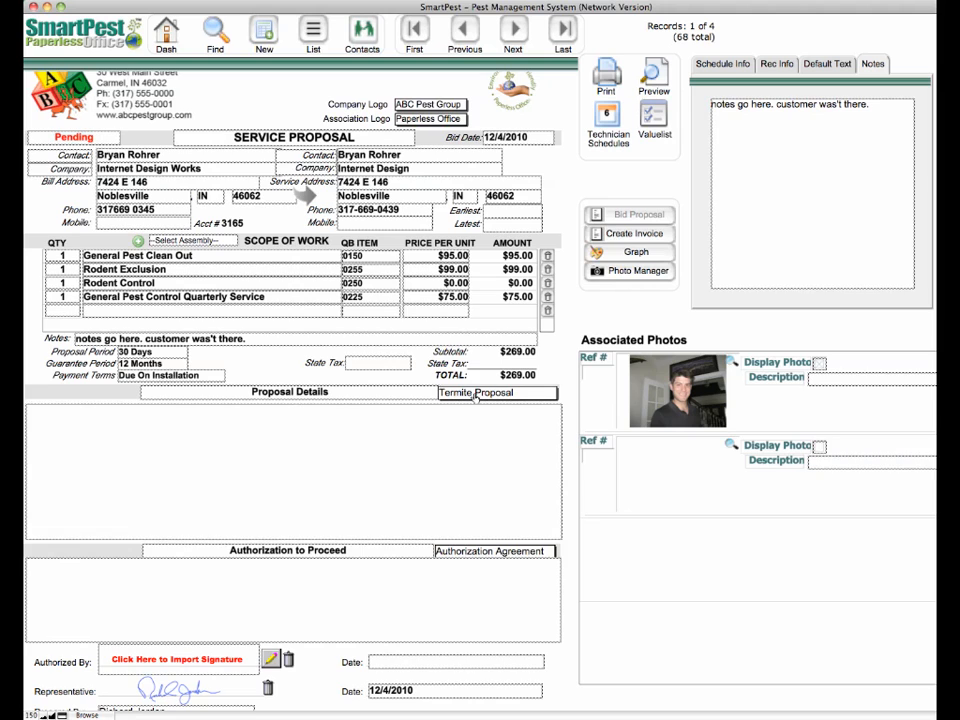
pyautogui.click(476, 395)
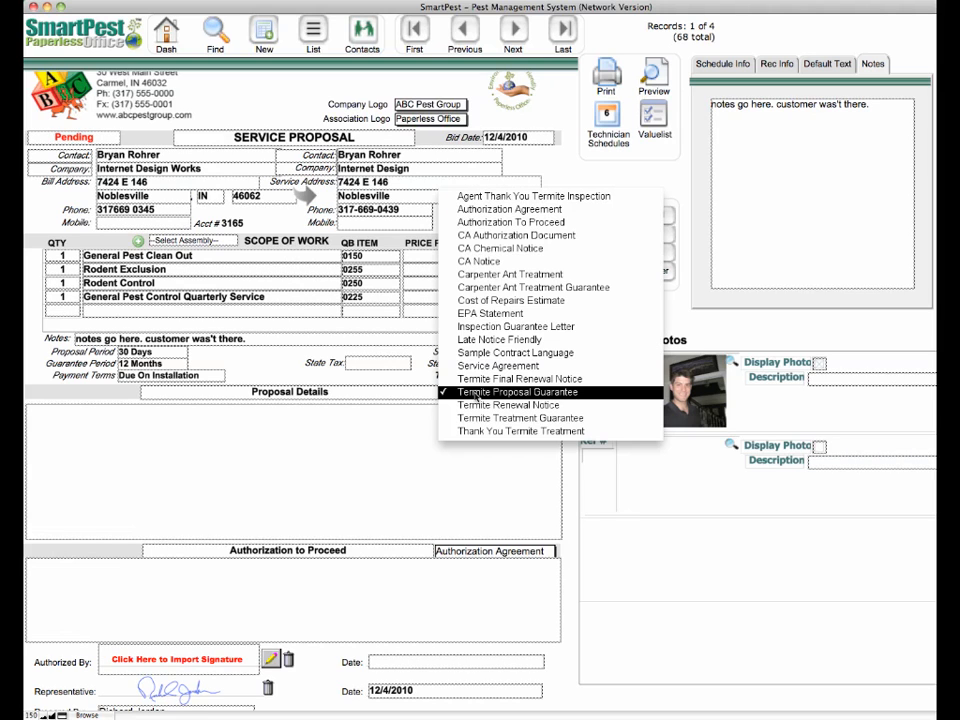
pyautogui.click(476, 392)
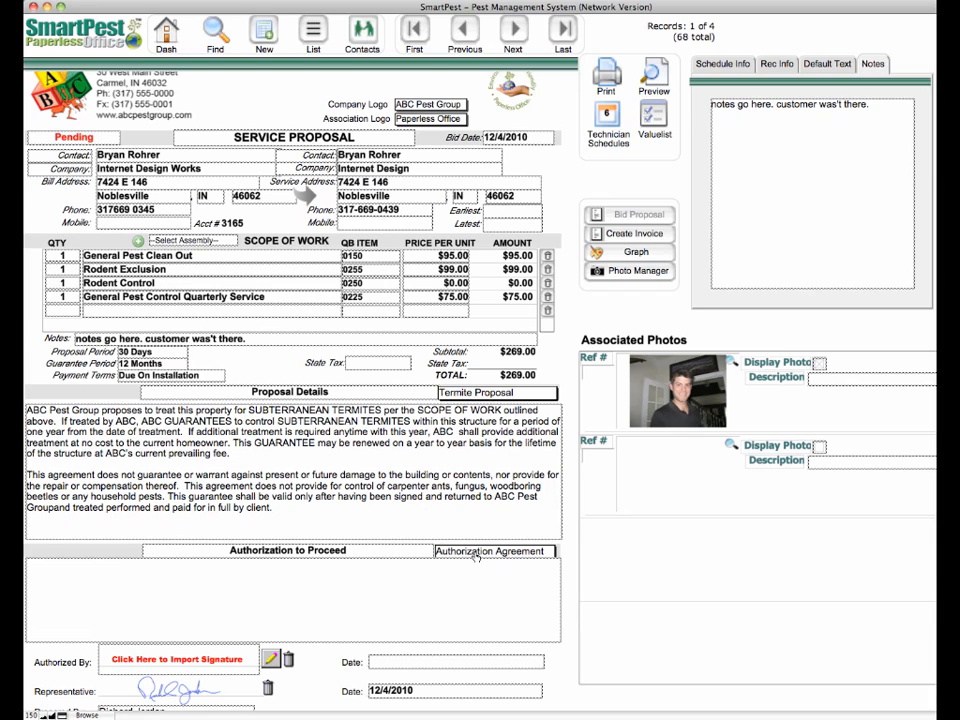
# - Keep Authorization Agreement for authorization, then load Sample Contract Language into the contract
pyautogui.click(476, 551)
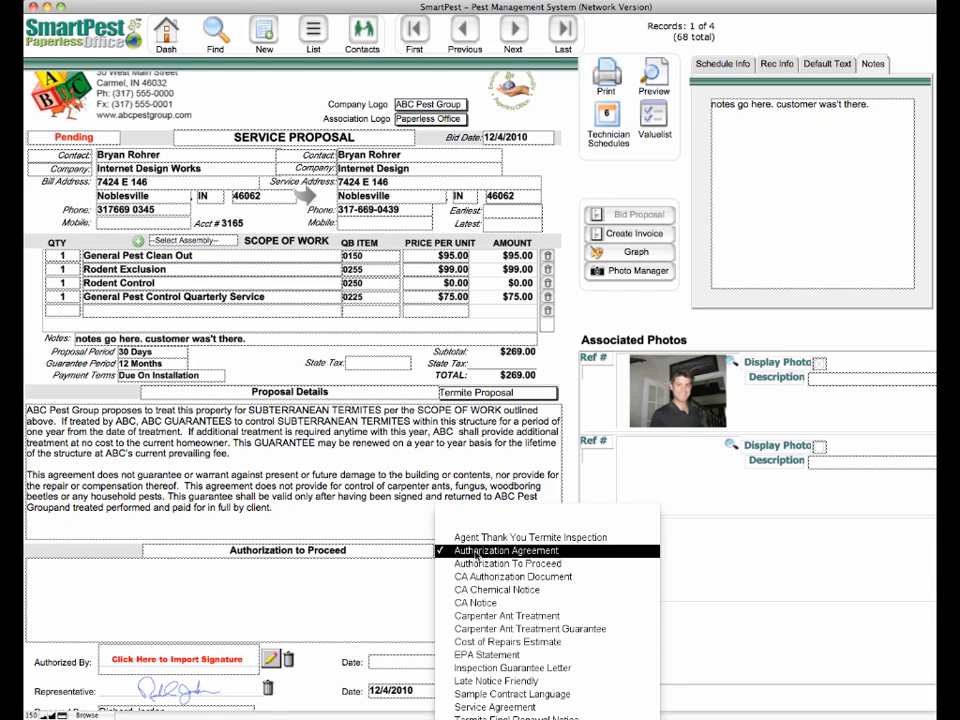
pyautogui.click(476, 551)
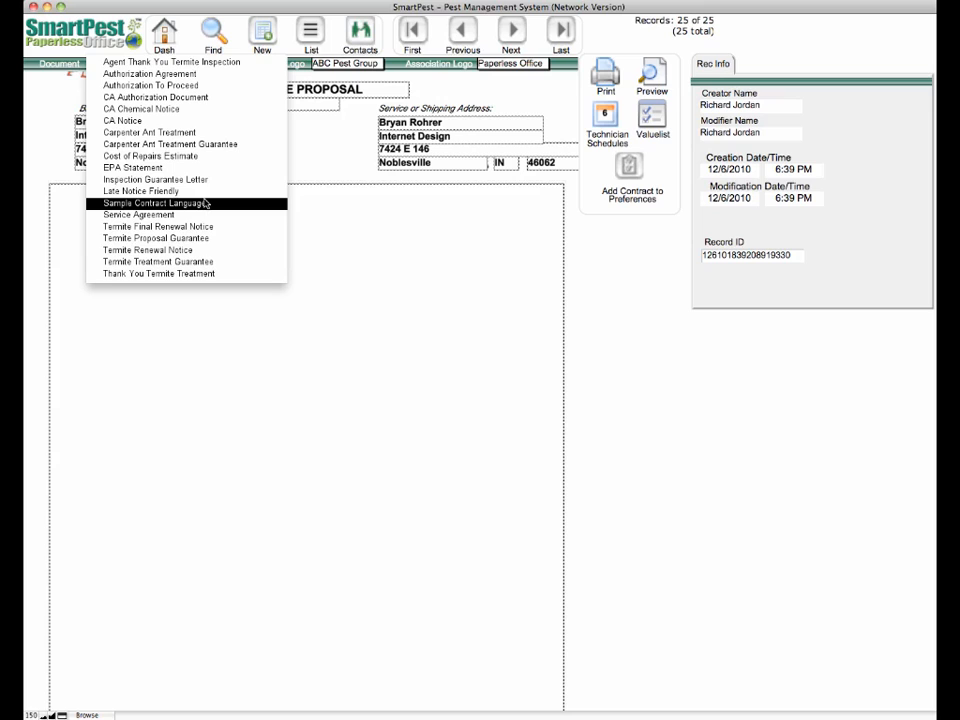
pyautogui.click(321, 150)
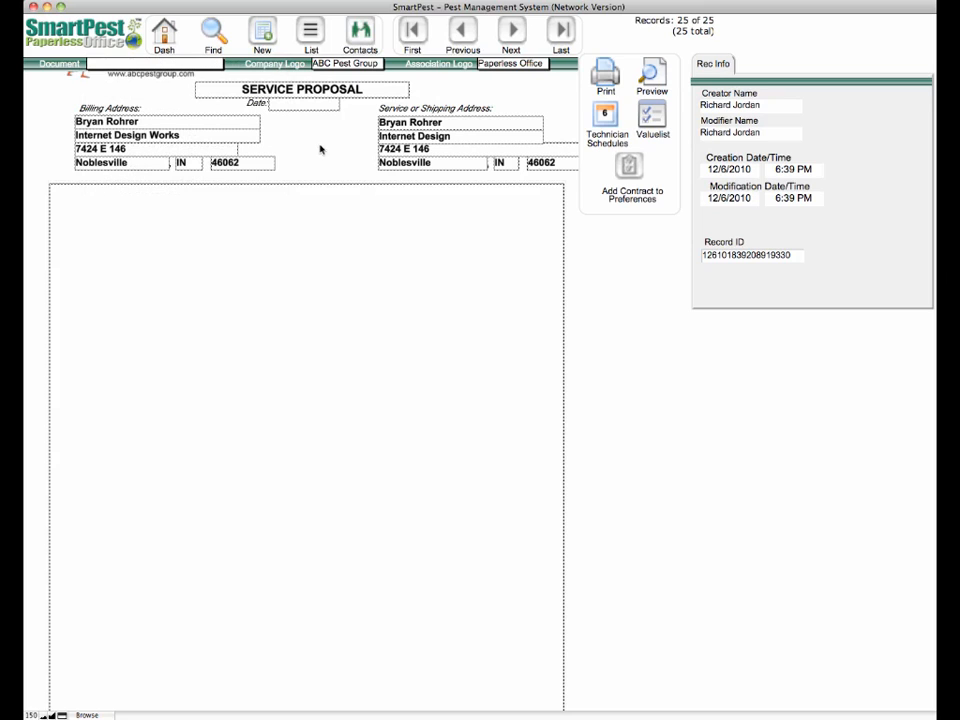
pyautogui.click(185, 64)
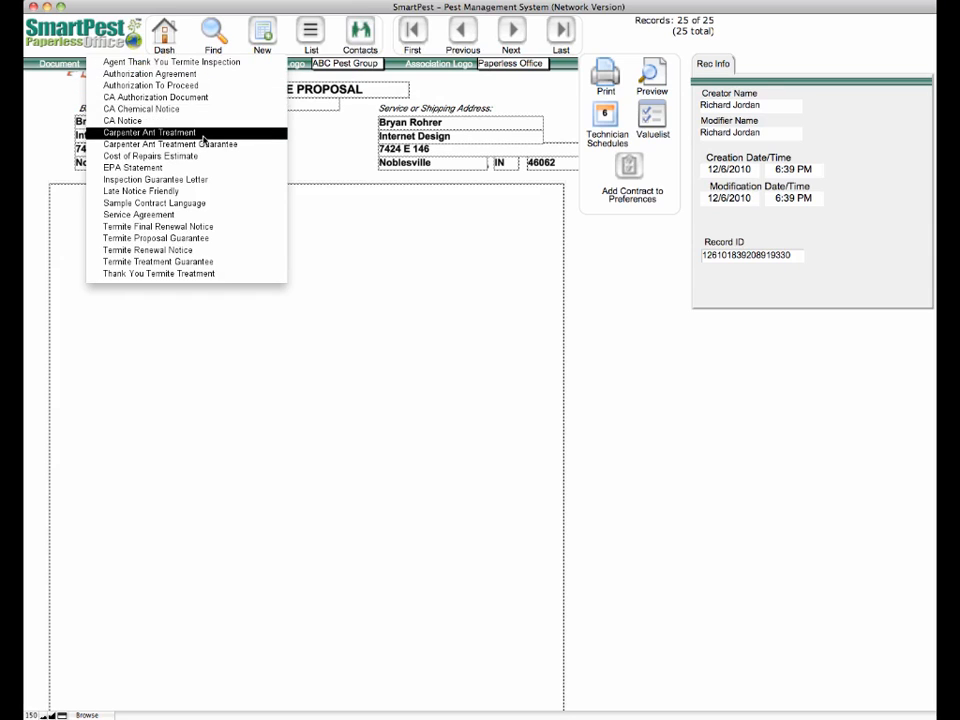
pyautogui.click(216, 203)
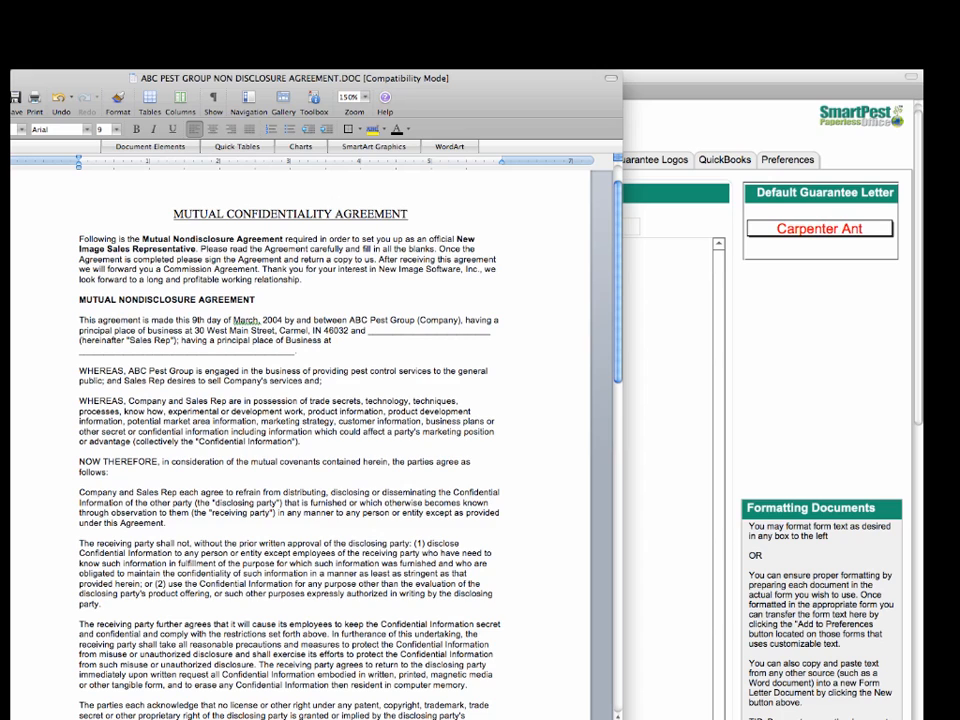
# - Copy the entire Mutual Confidentiality Agreement text from the Word document
pyautogui.press('super+a')
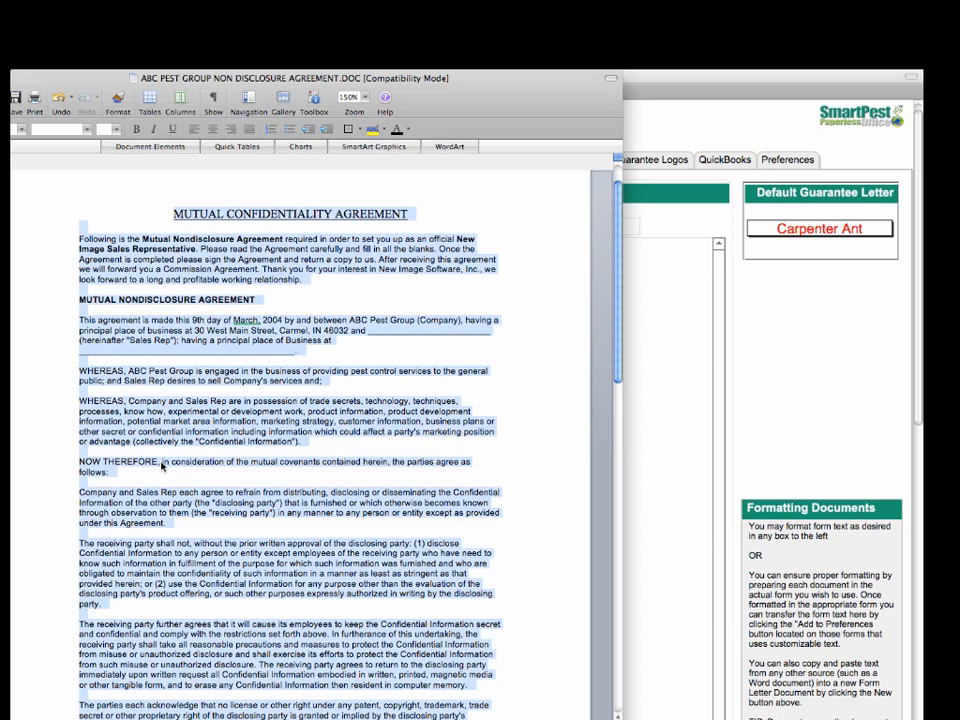
pyautogui.rightClick(180, 423)
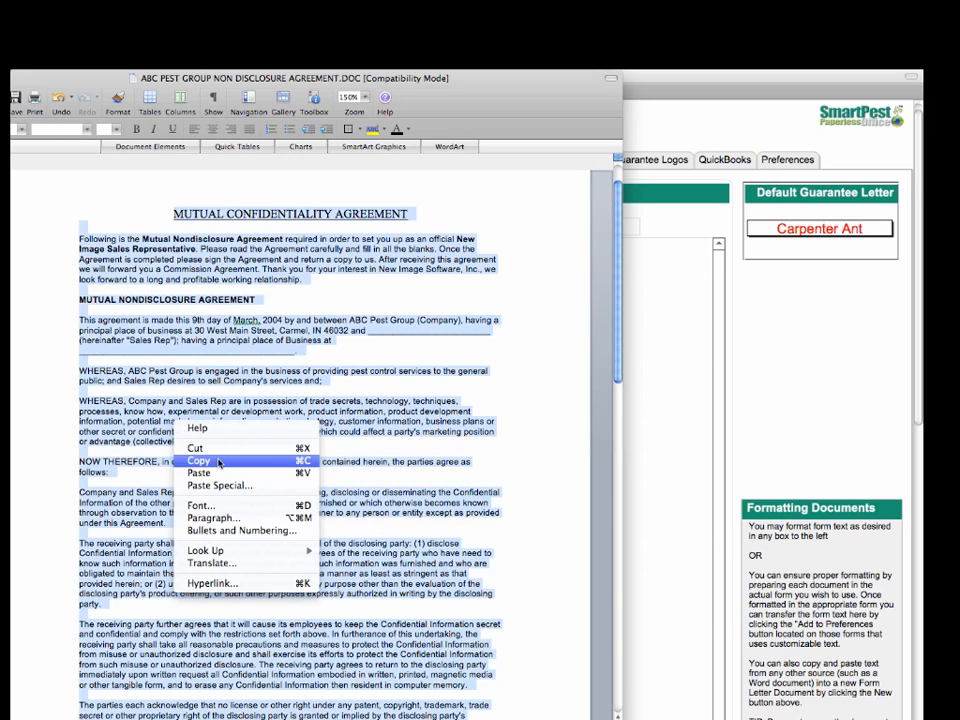
pyautogui.click(199, 460)
pyautogui.click(659, 452)
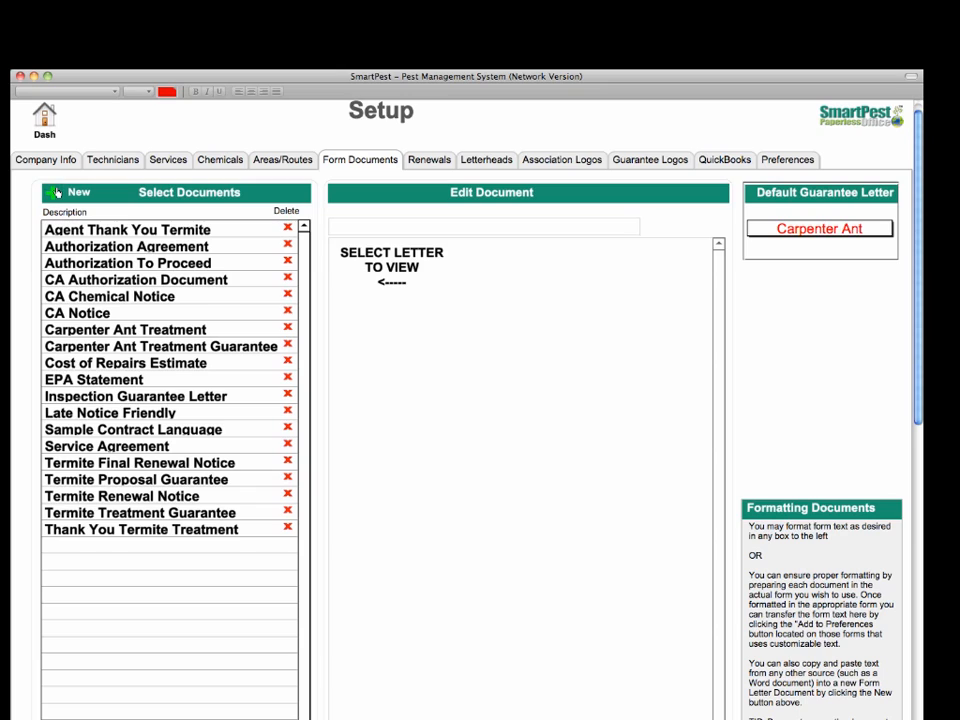
# - Add a form document titled 'Non Disclosure' and paste the agreement text into its body
pyautogui.click(58, 192)
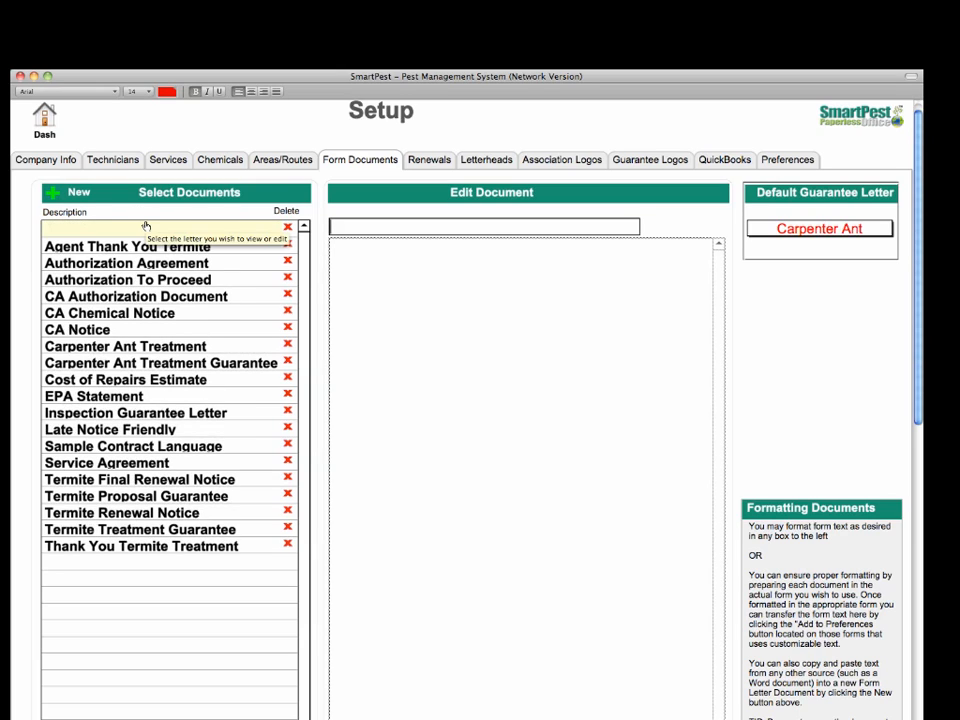
pyautogui.write('Non D')
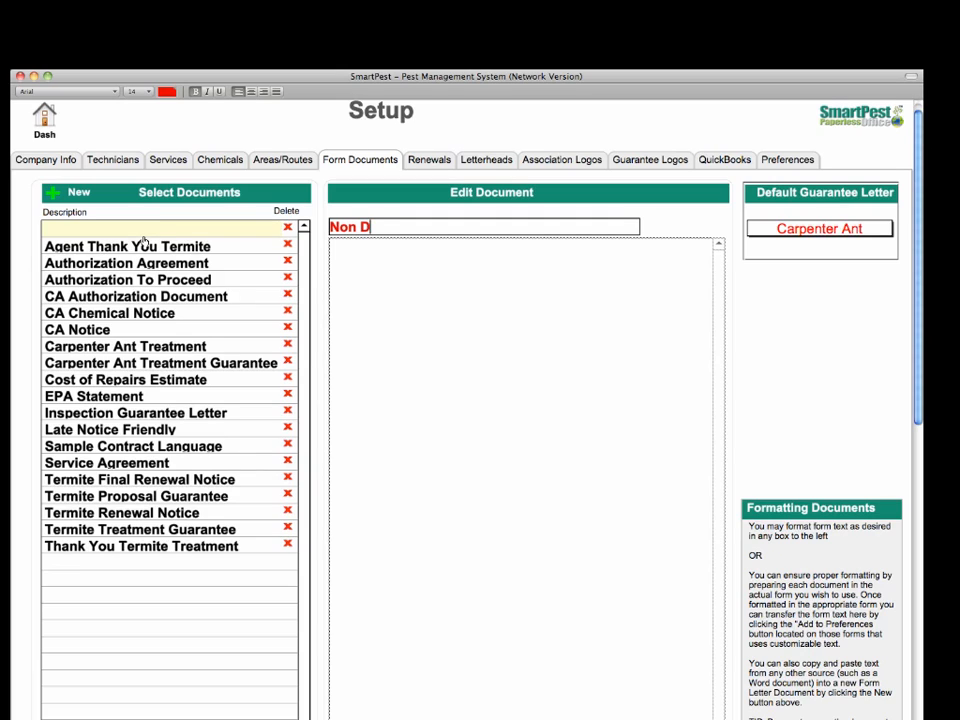
pyautogui.write('isclosure')
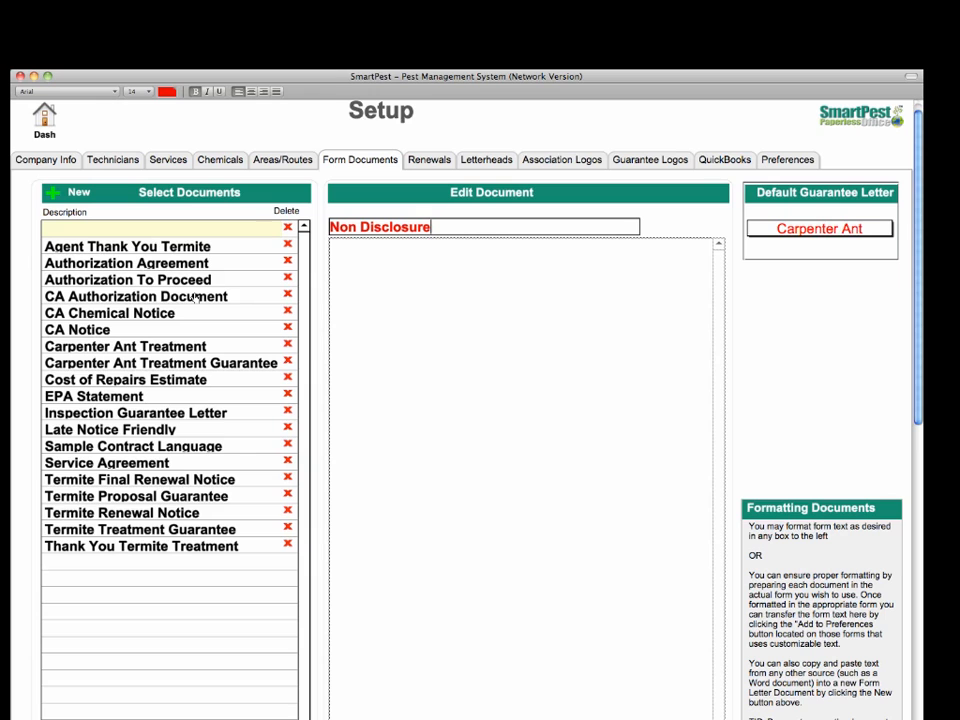
pyautogui.rightClick(385, 282)
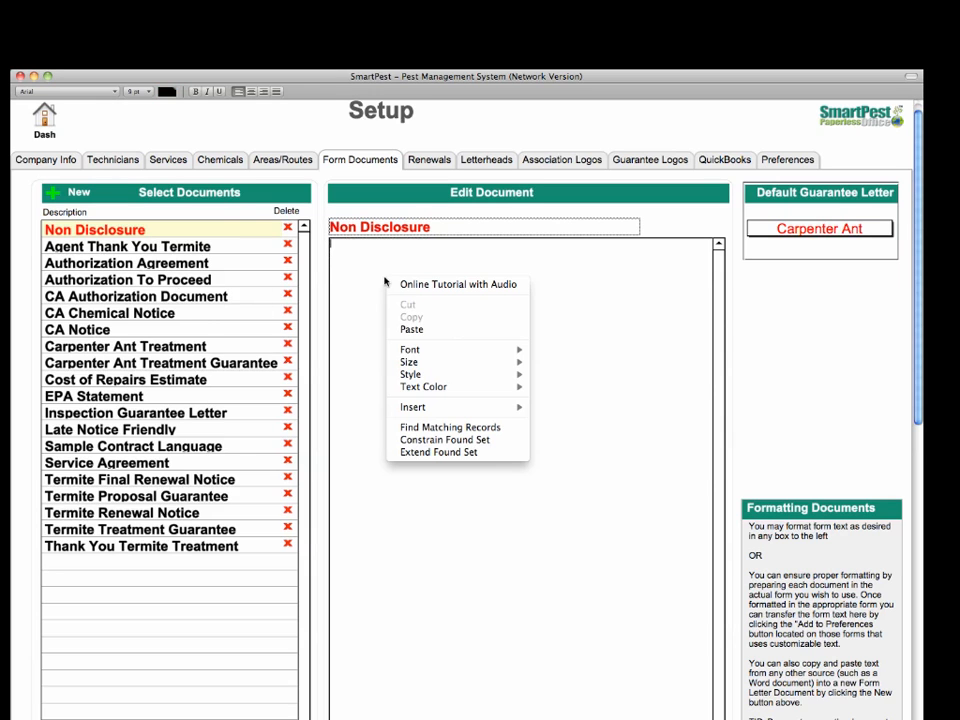
pyautogui.click(412, 329)
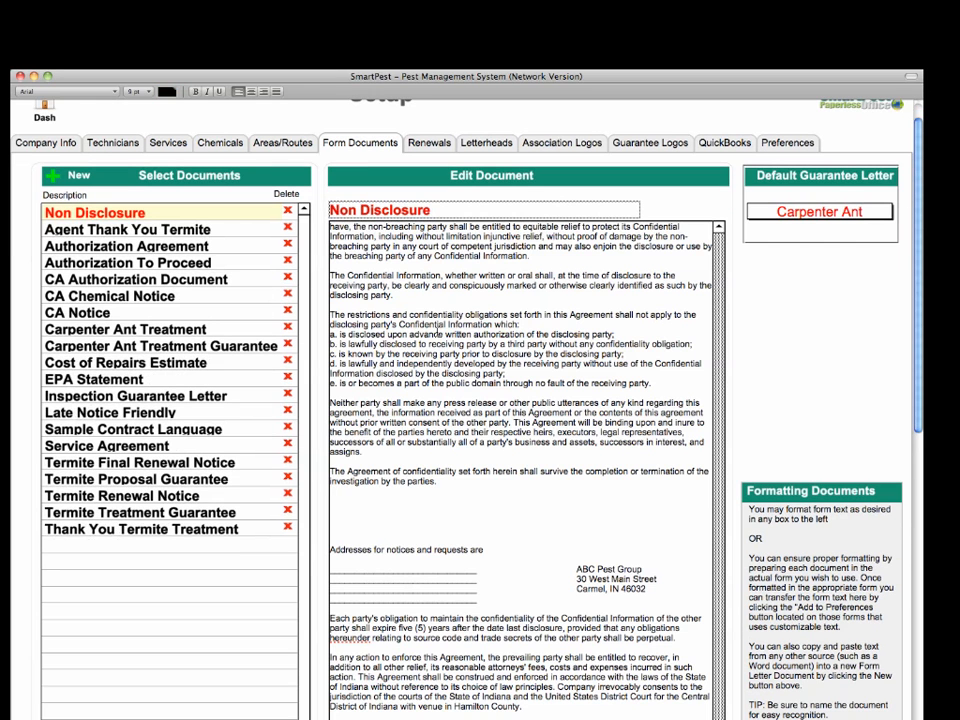
# - Commit the Non Disclosure document and select its MUTUAL CONFIDENTIALITY AGREEMENT title line
pyautogui.scroll(10, 437, 331)
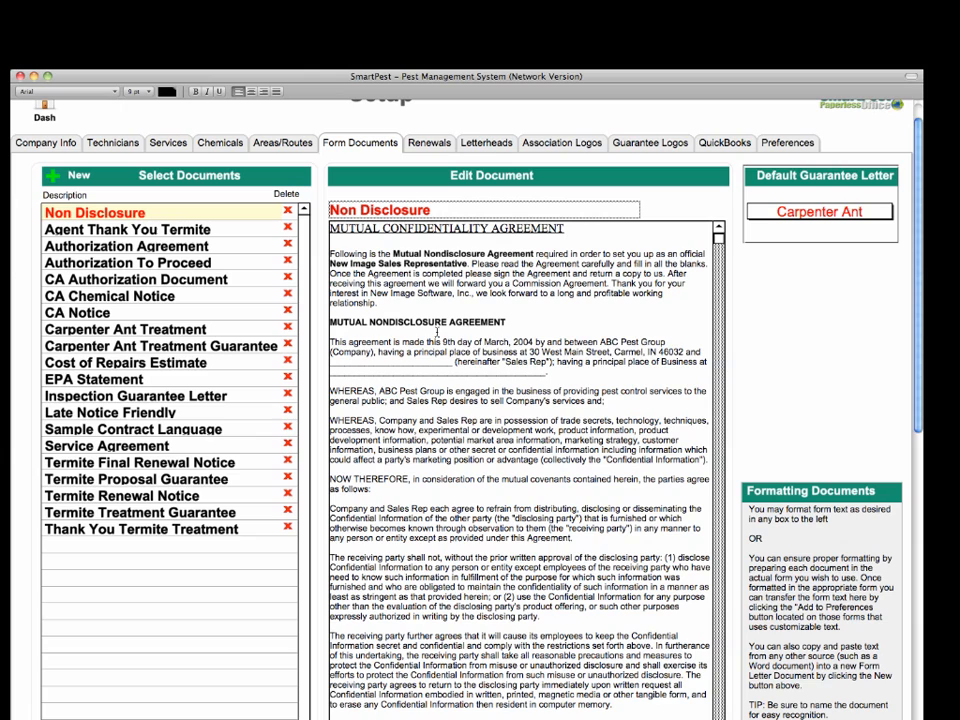
pyautogui.click(319, 290)
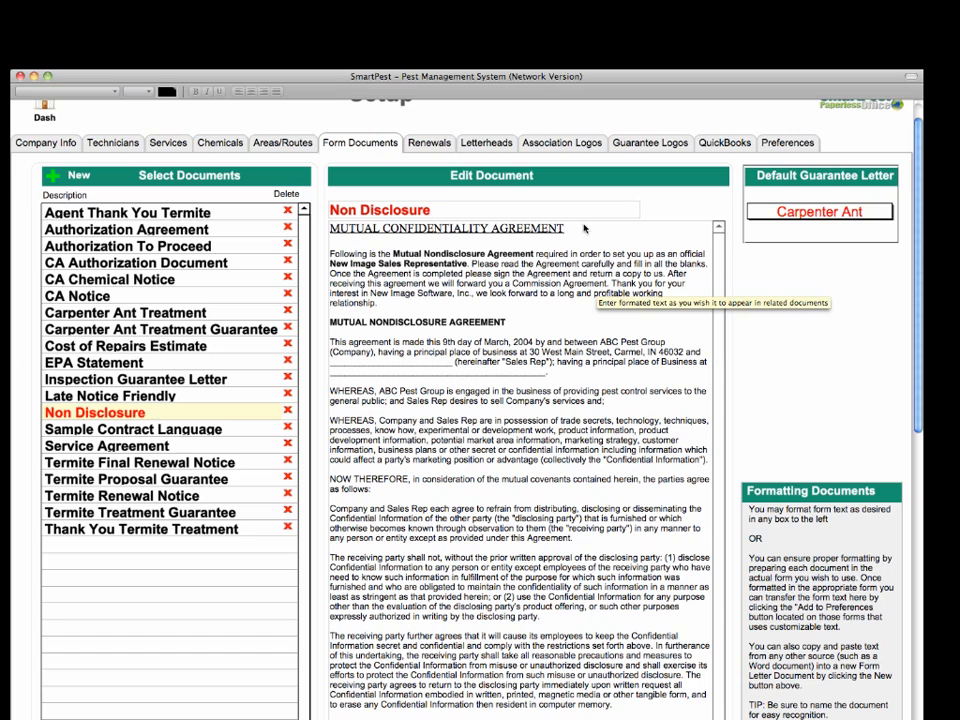
pyautogui.click(585, 230)
pyautogui.moveTo(583, 228); pyautogui.dragTo(305, 211)
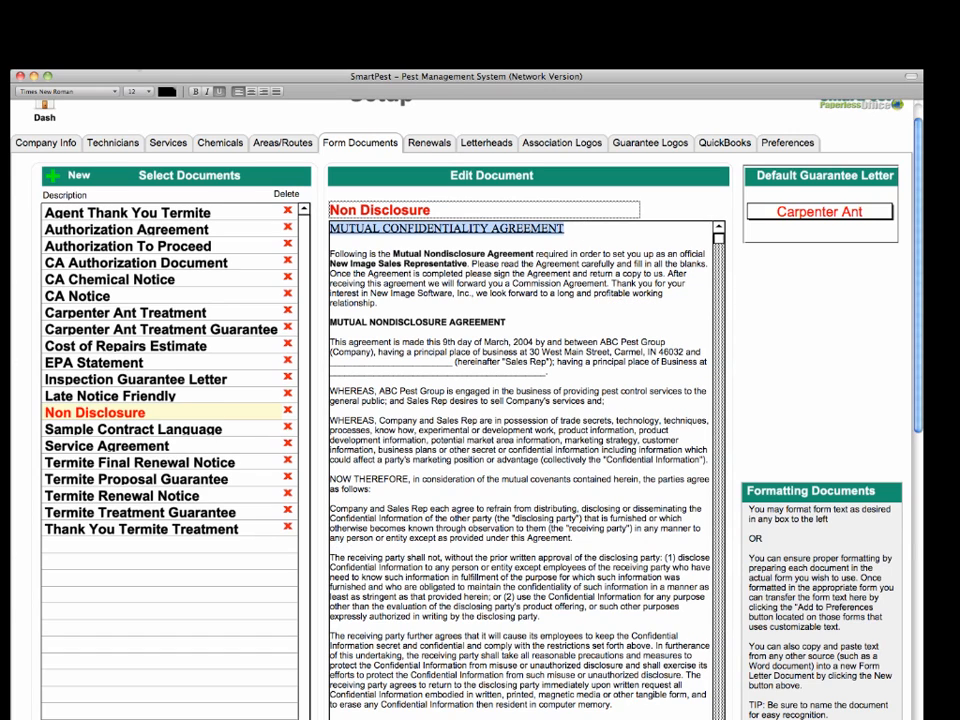
# - Centre the agreement title, make it bold, and set its font to Arial Bold
pyautogui.click(129, 62)
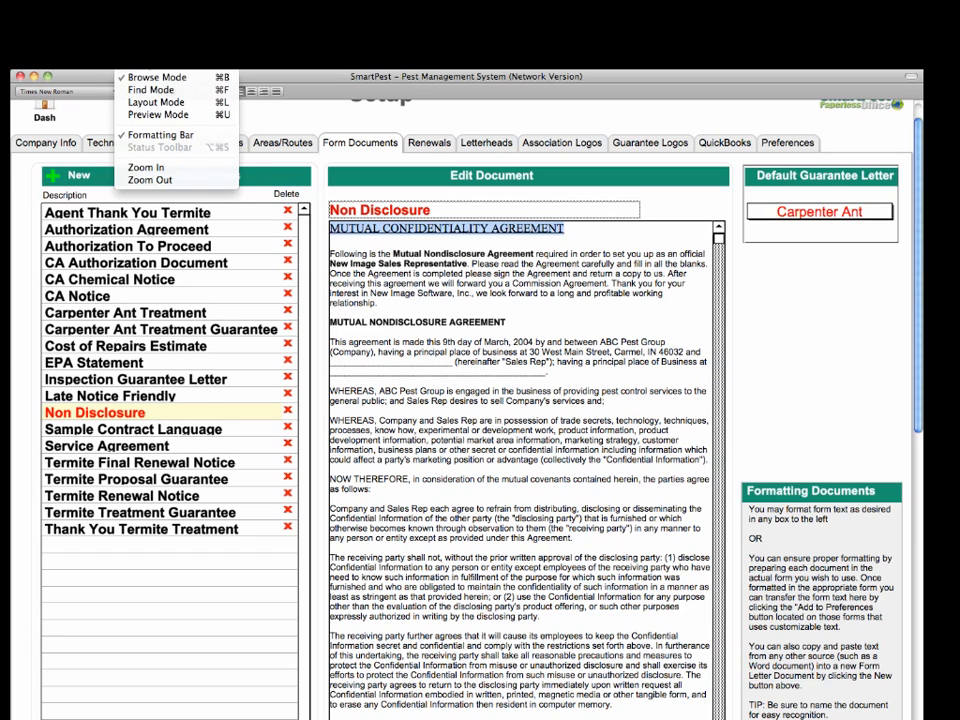
pyautogui.click(129, 62)
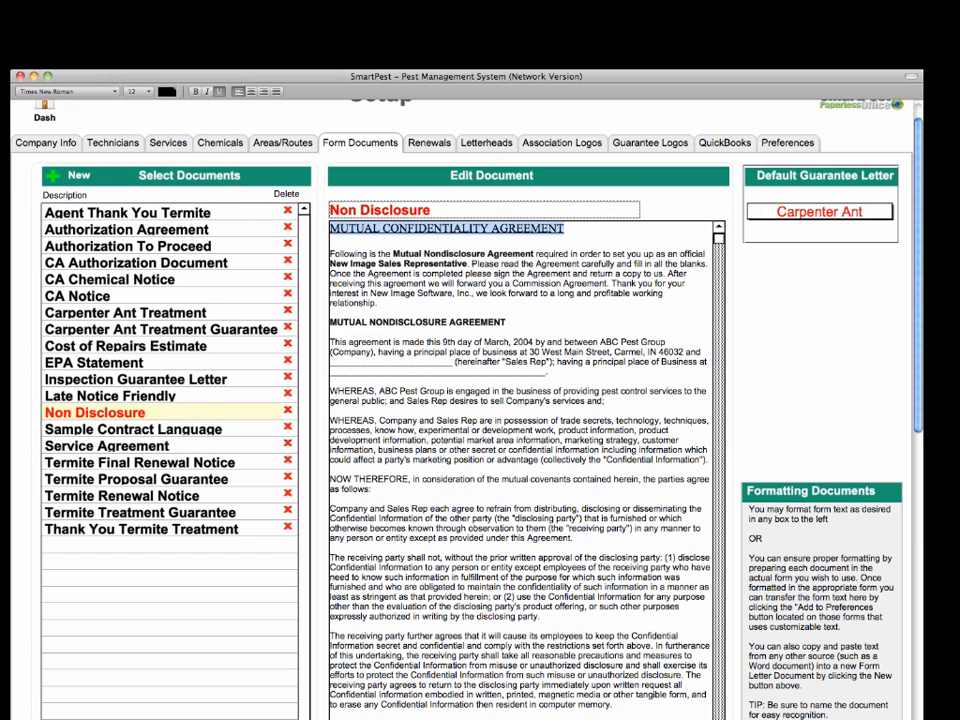
pyautogui.click(250, 92)
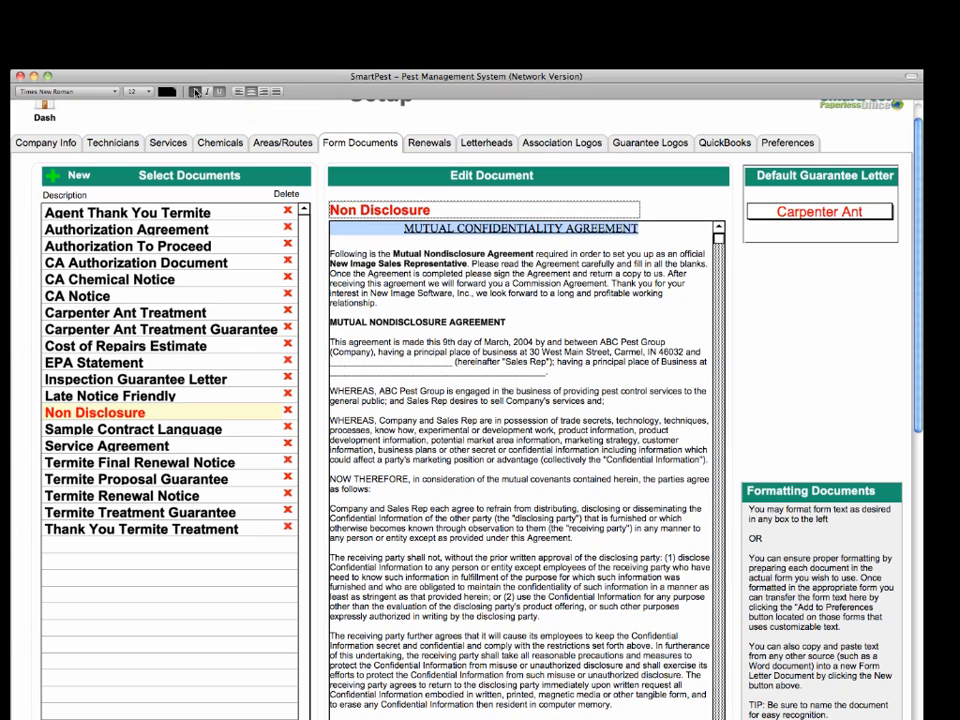
pyautogui.click(195, 91)
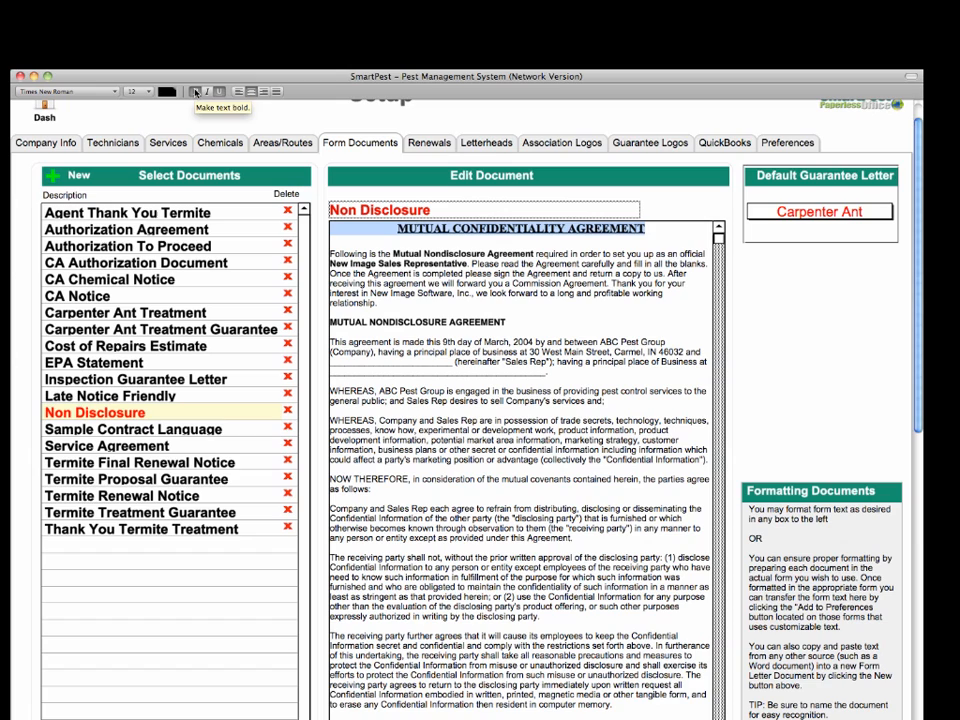
pyautogui.click(99, 93)
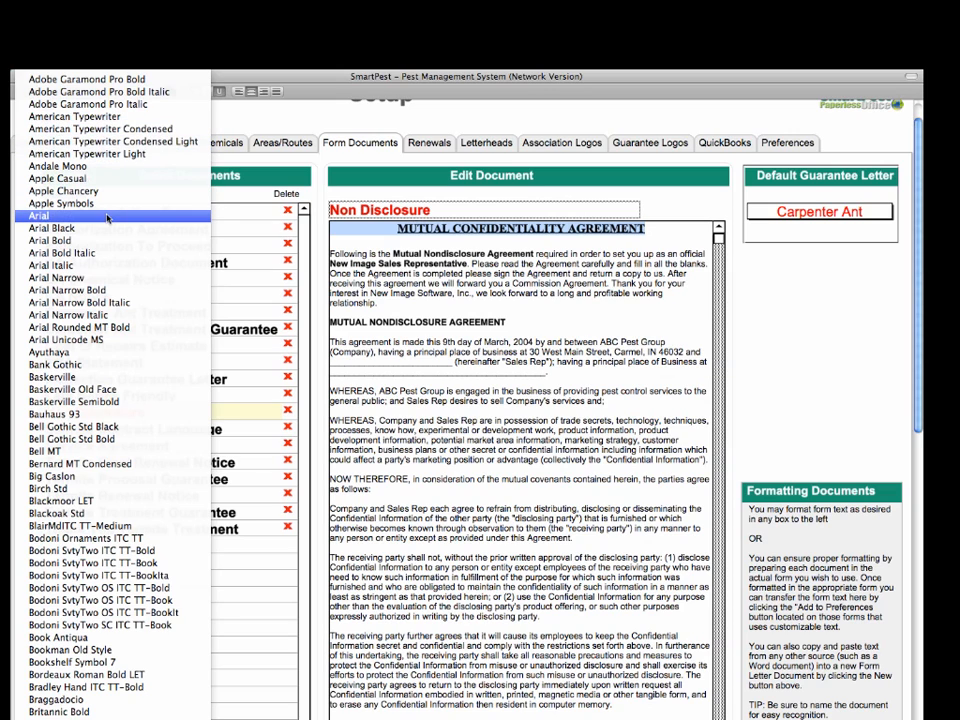
pyautogui.click(112, 246)
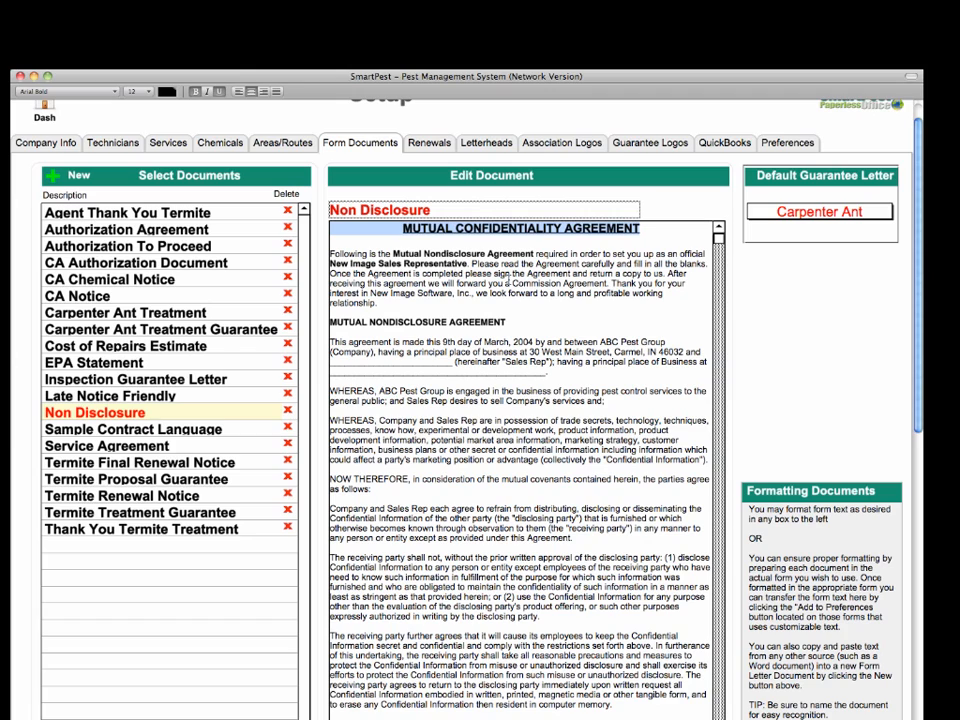
pyautogui.click(510, 280)
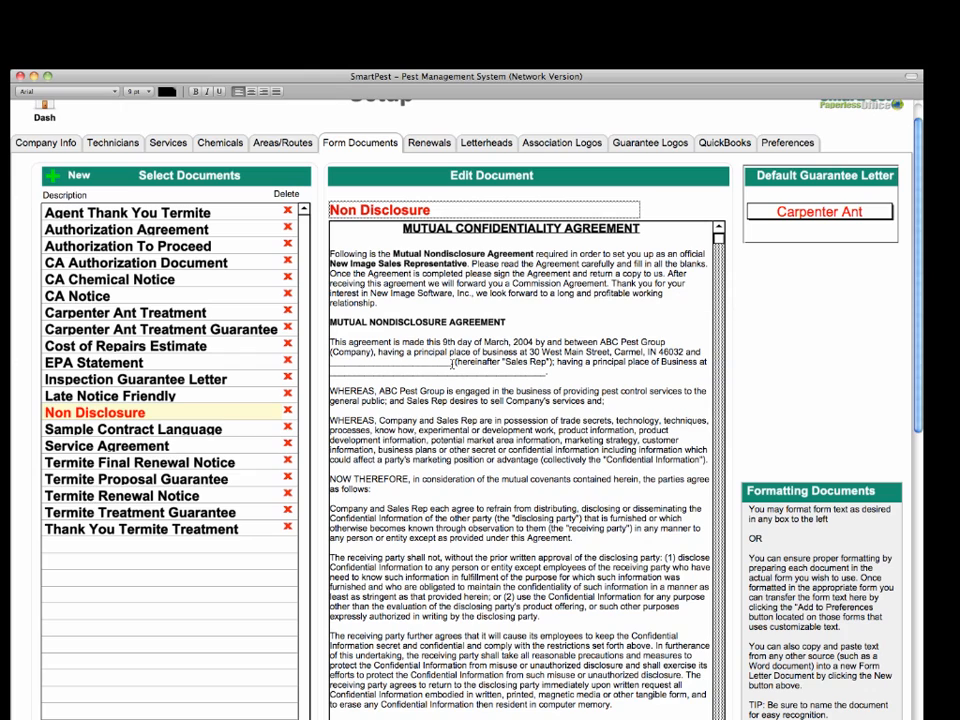
# - Replace the blank name and address underlines with runs of X placeholders
pyautogui.moveTo(452, 363); pyautogui.dragTo(323, 365)
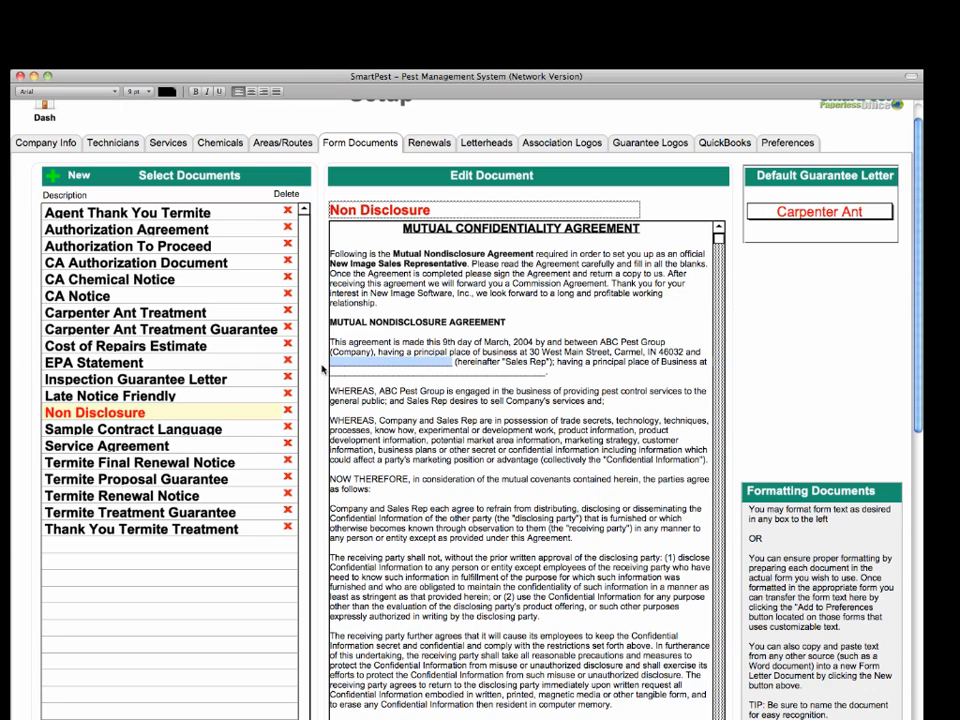
pyautogui.write('XXXXXXXXXX')
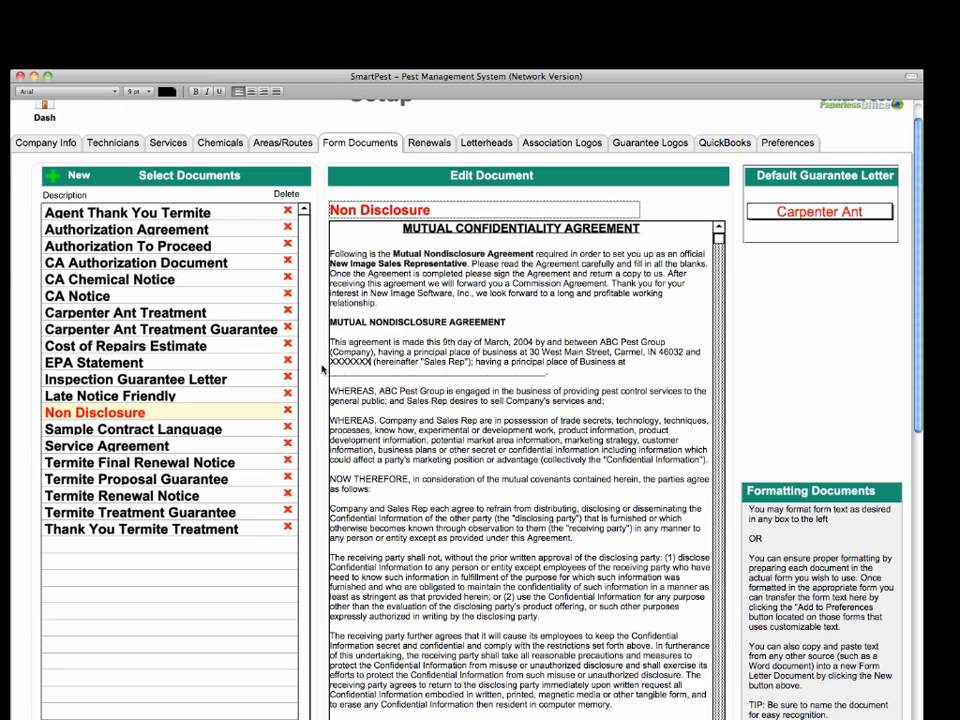
pyautogui.write('XXXXXXXX')
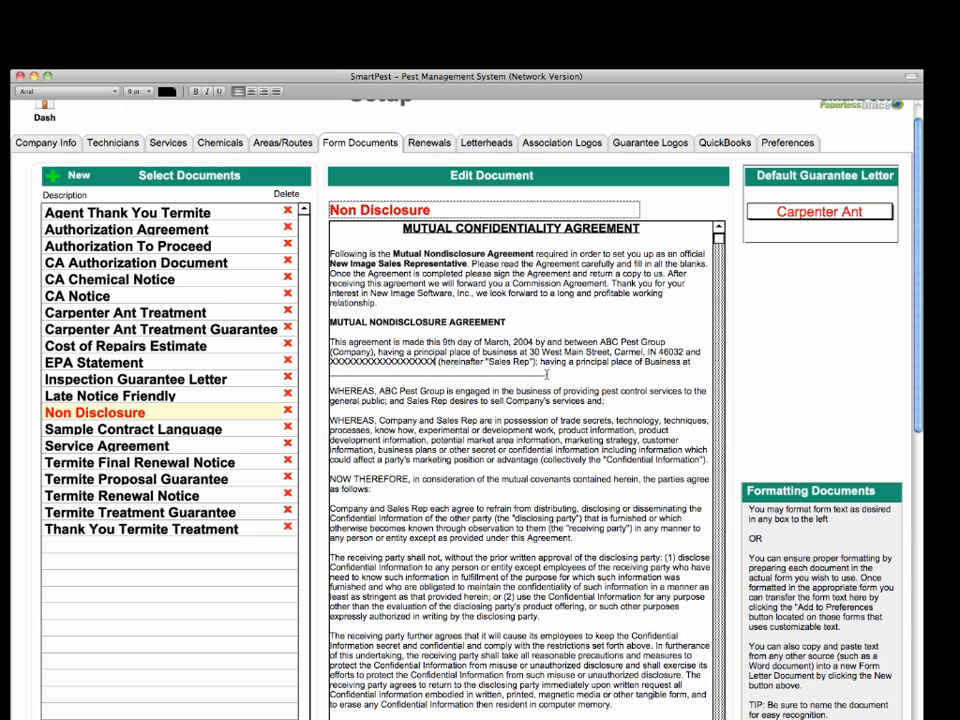
pyautogui.moveTo(546, 374); pyautogui.dragTo(330, 380)
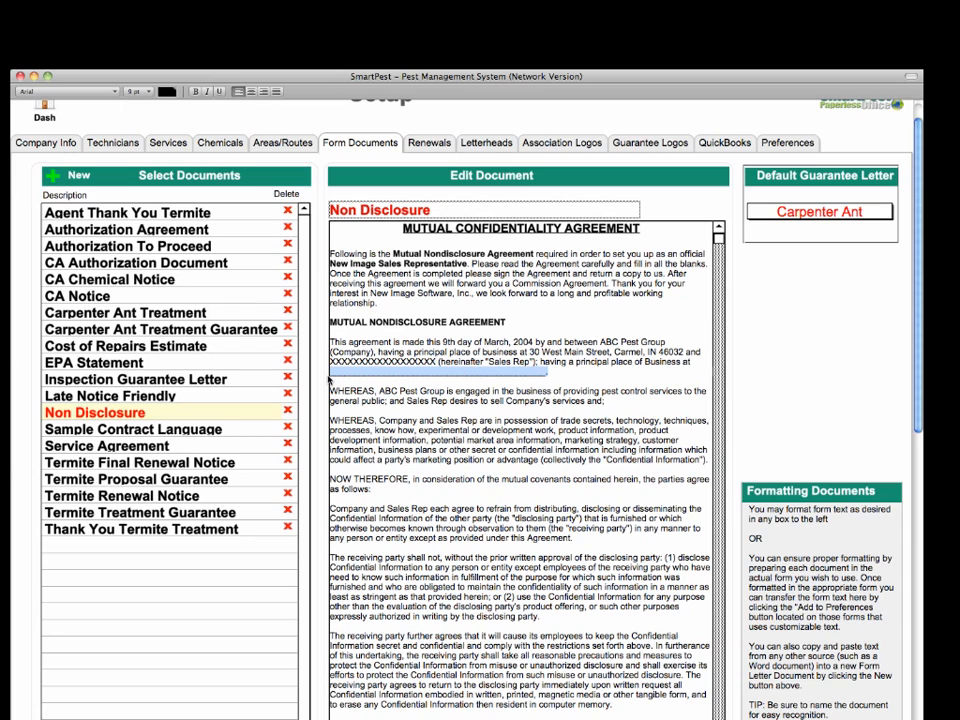
pyautogui.write('XXXXXXXXXX')
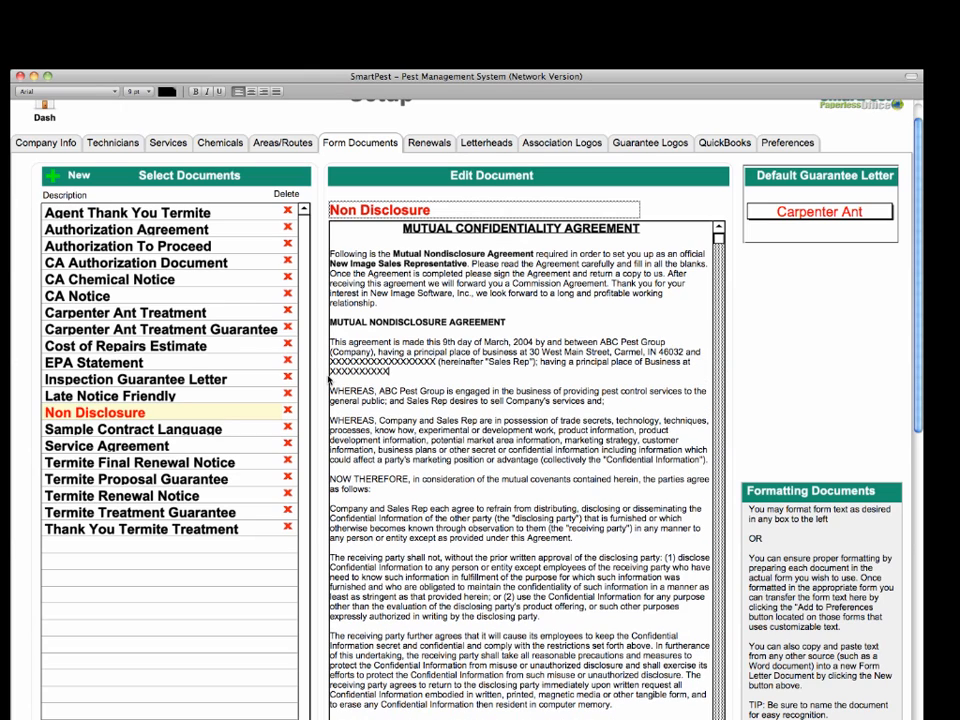
pyautogui.write('XXXXXXXXXXXXXXXX.')
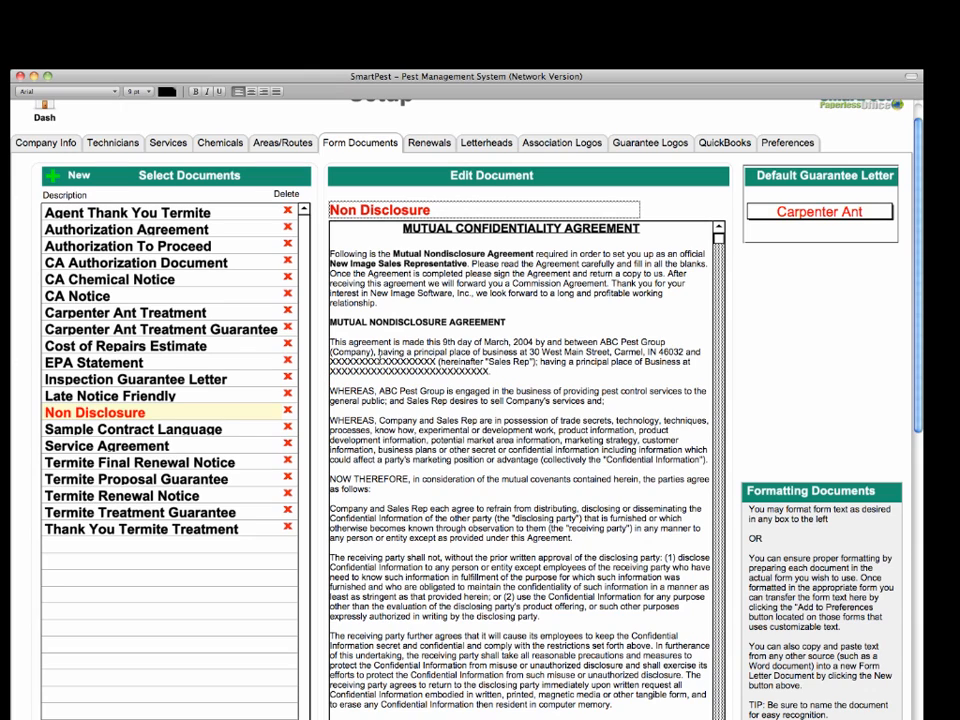
# - Try typing a Sales Rep's name over the name placeholder, then undo it
pyautogui.doubleClick(380, 359)
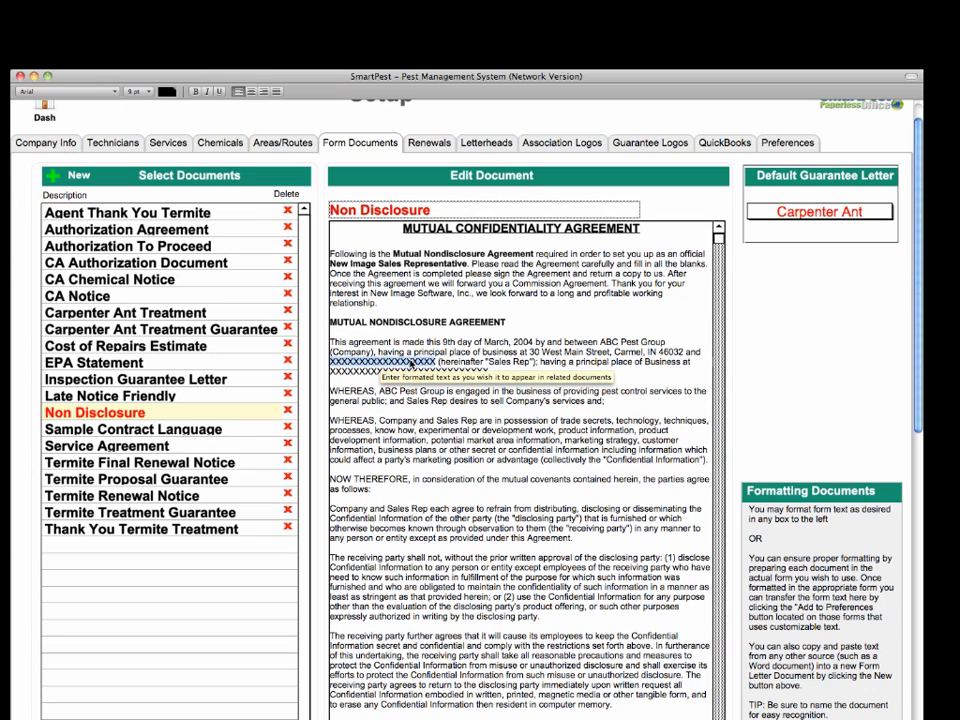
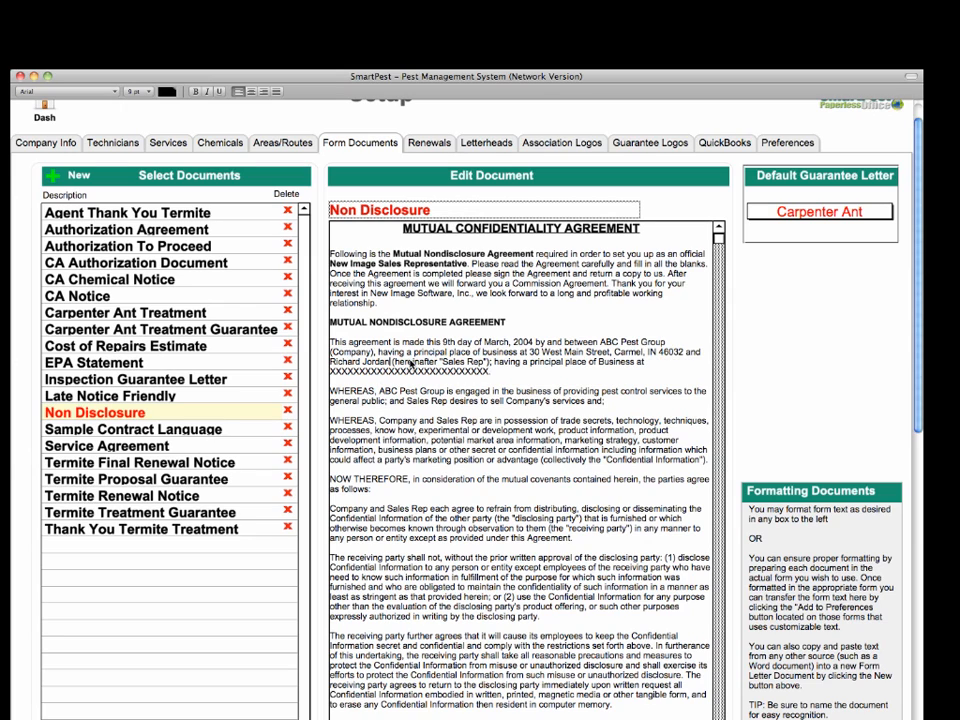
pyautogui.press('super+z')
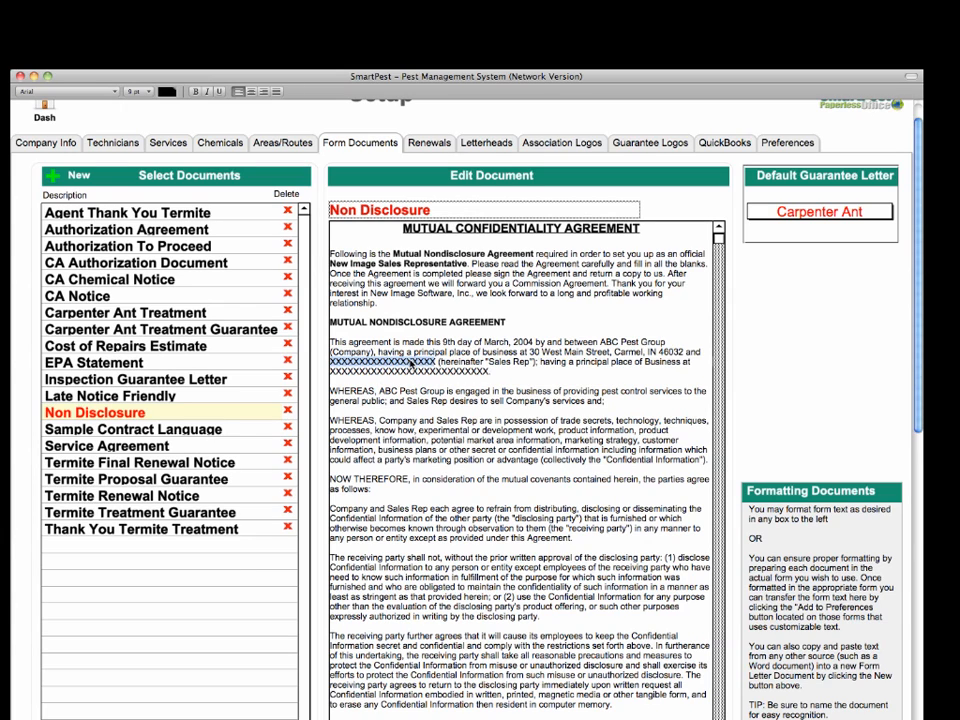
pyautogui.click(511, 375)
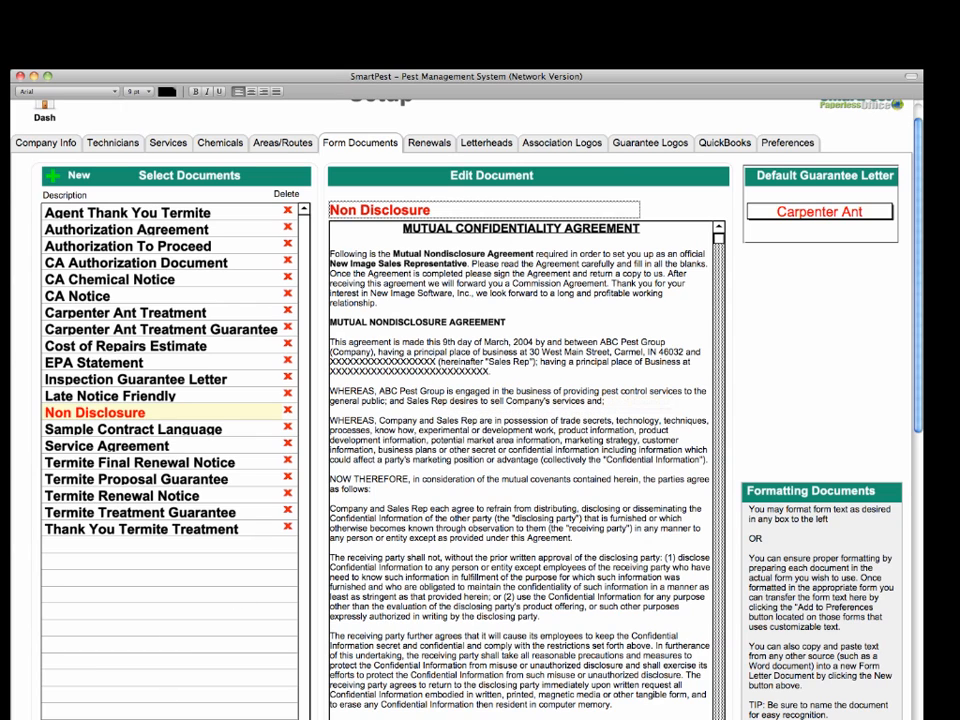
# - Copy the agreement text from Word again and return to SmartPest's customer letter
pyautogui.press('super+Tab')
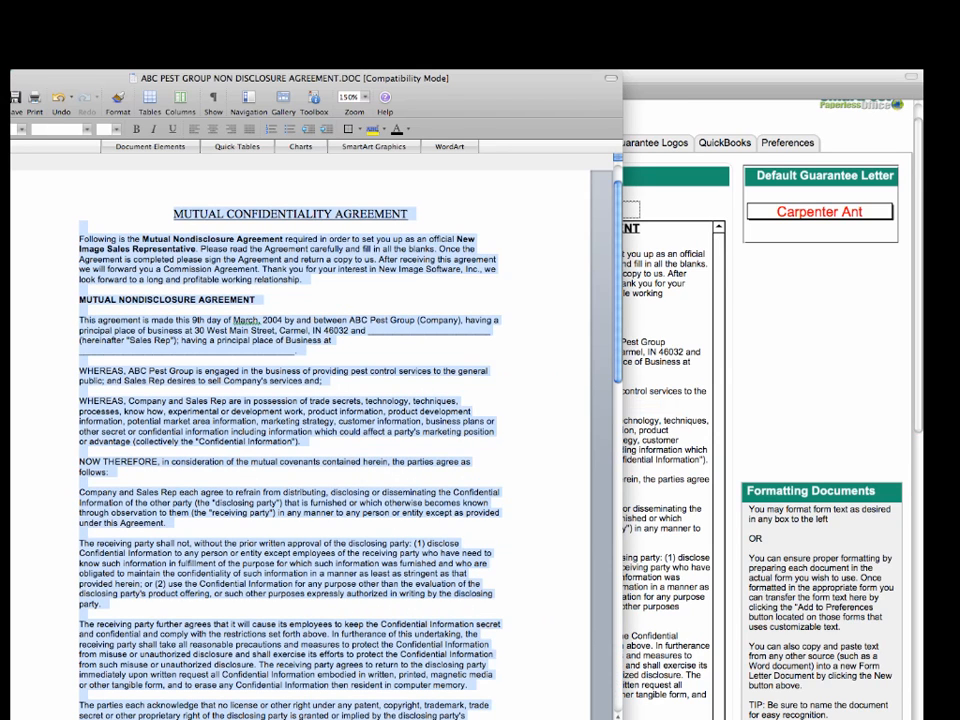
pyautogui.rightClick(204, 272)
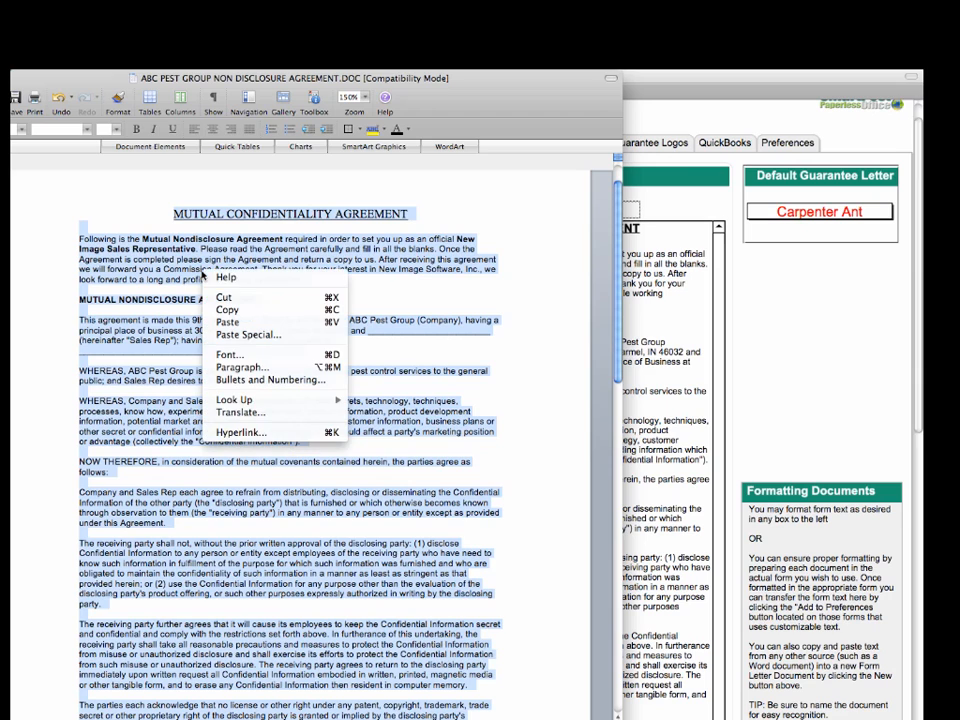
pyautogui.click(241, 310)
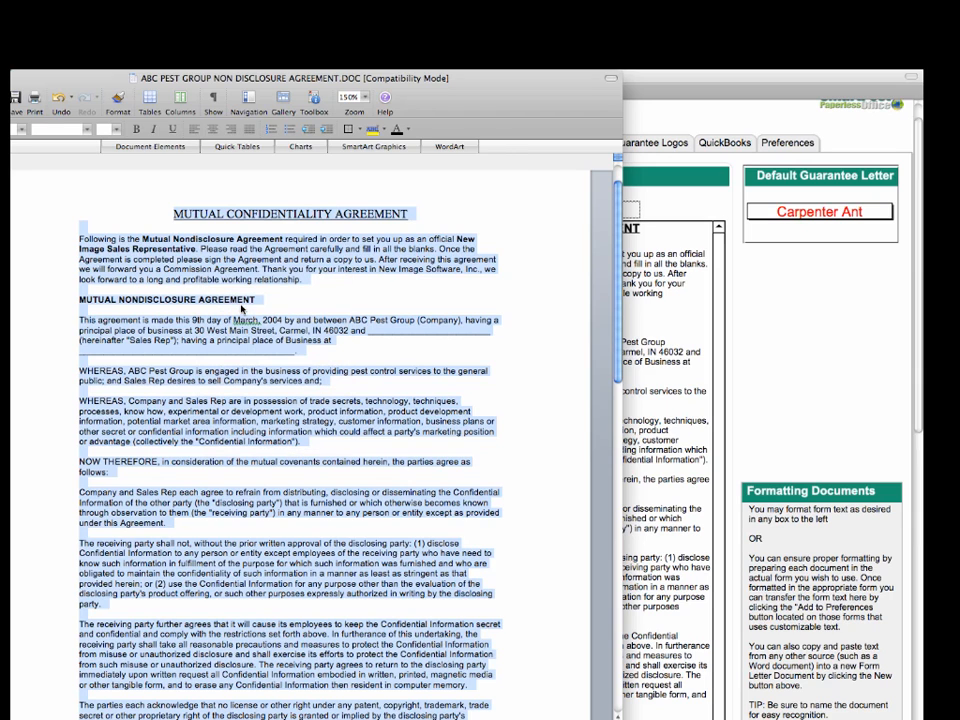
pyautogui.click(653, 318)
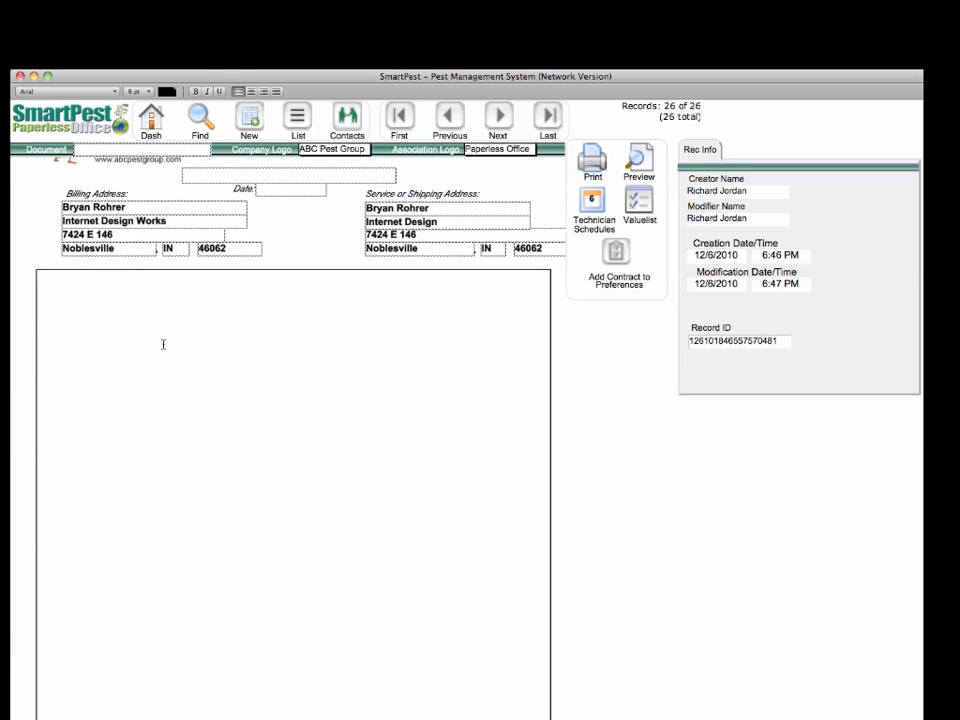
# - Paste the agreement into the letter body and name the document 'My New Agreement'
pyautogui.rightClick(110, 294)
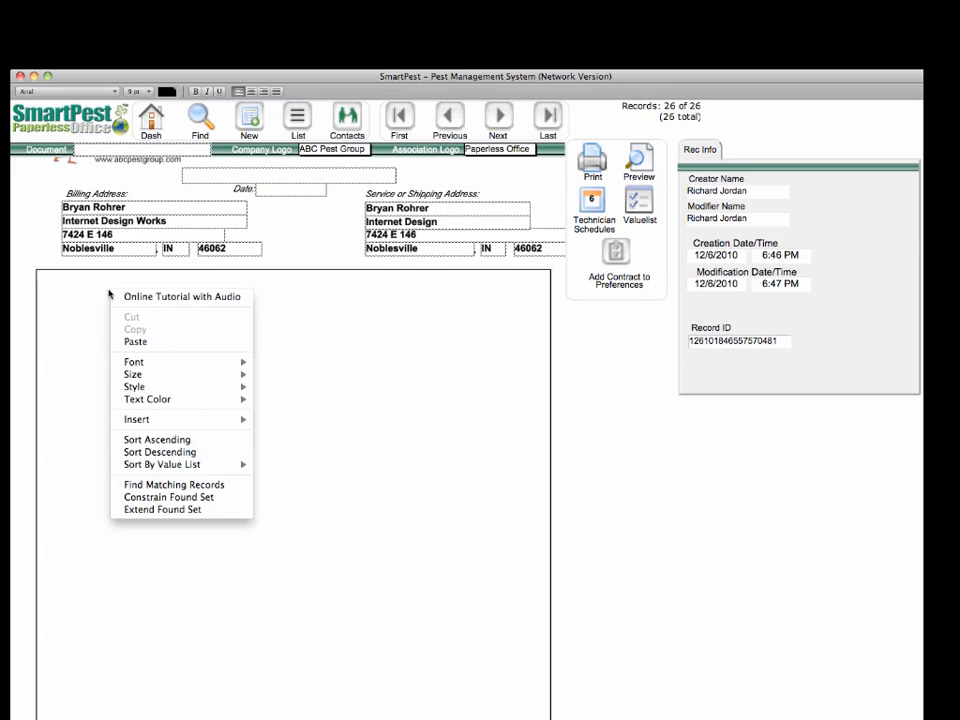
pyautogui.click(135, 341)
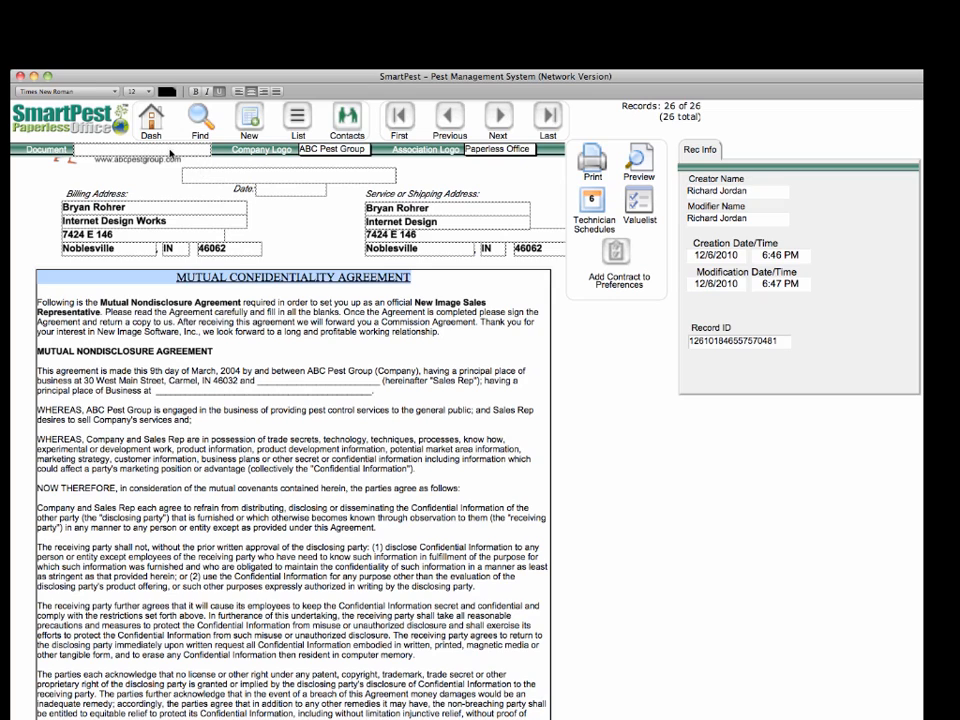
pyautogui.click(170, 149)
pyautogui.click(170, 149)
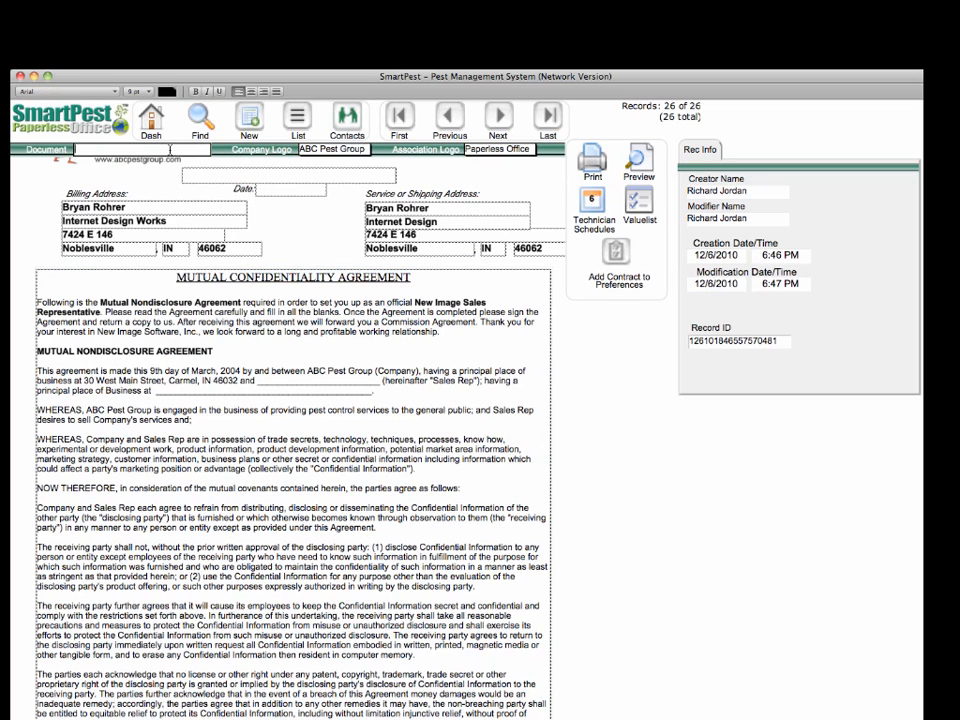
pyautogui.write('My New Agreement')
# - Add 'My New Agreement' to preferences for reuse and acknowledge the saved confirmation
pyautogui.click(615, 251)
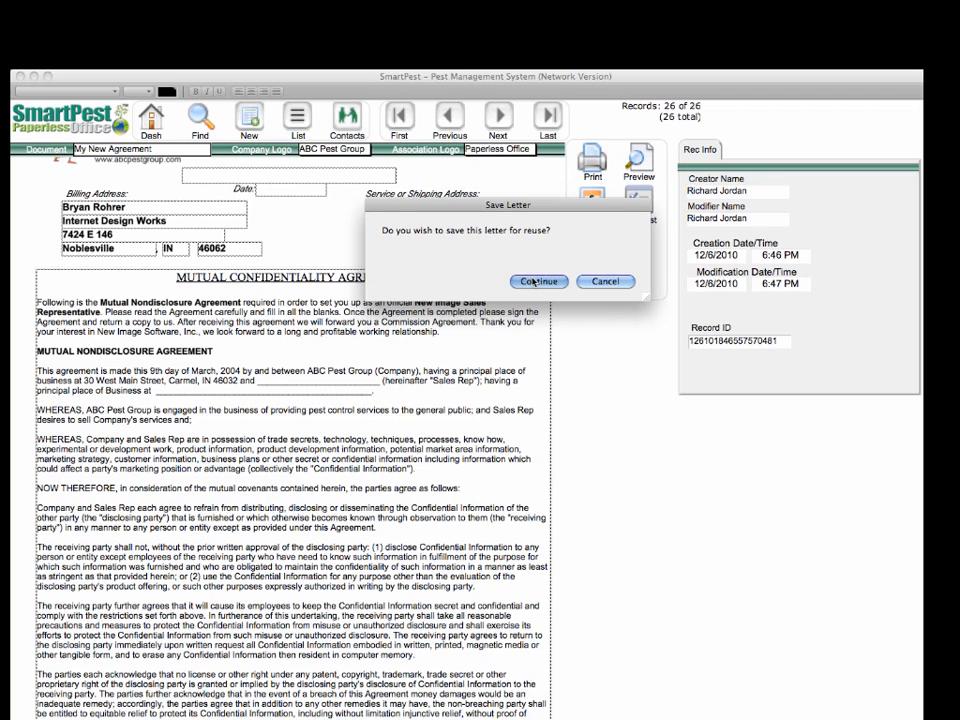
pyautogui.click(530, 281)
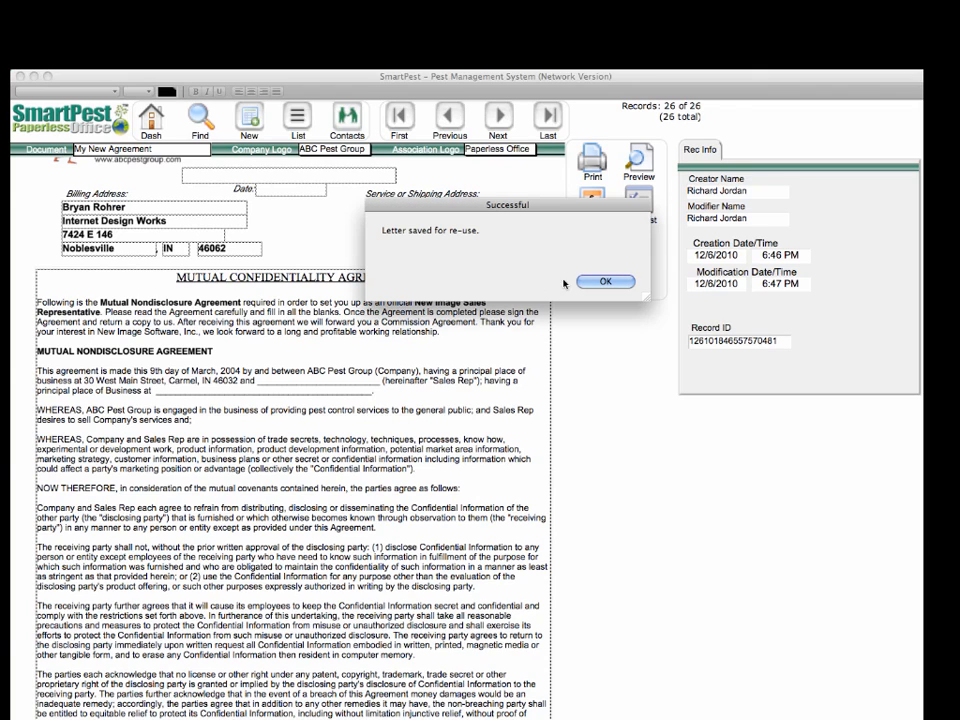
pyautogui.click(606, 281)
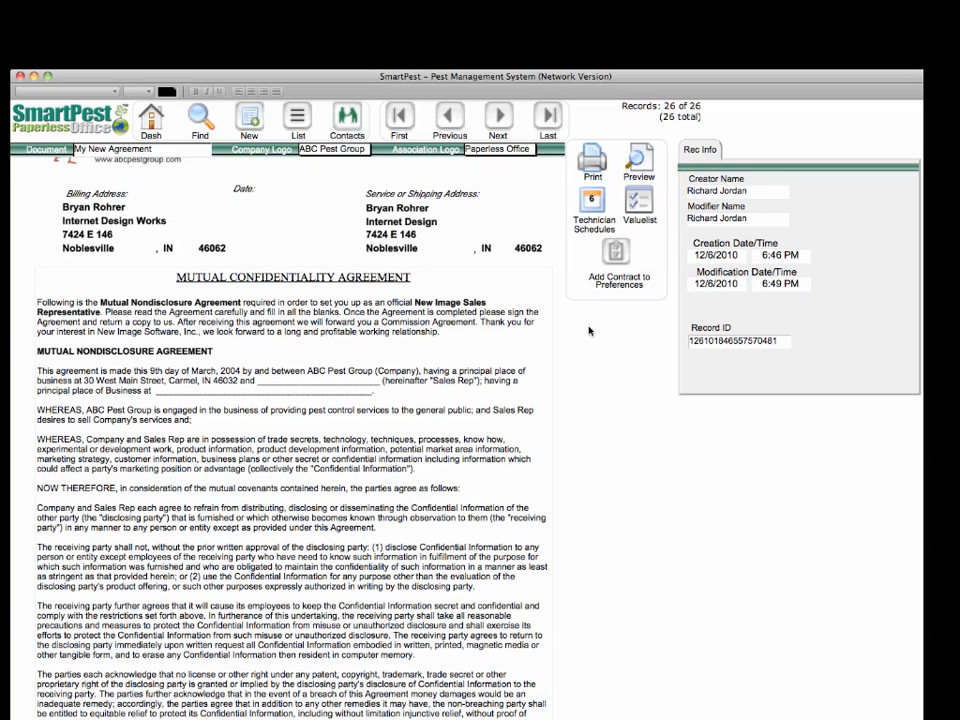